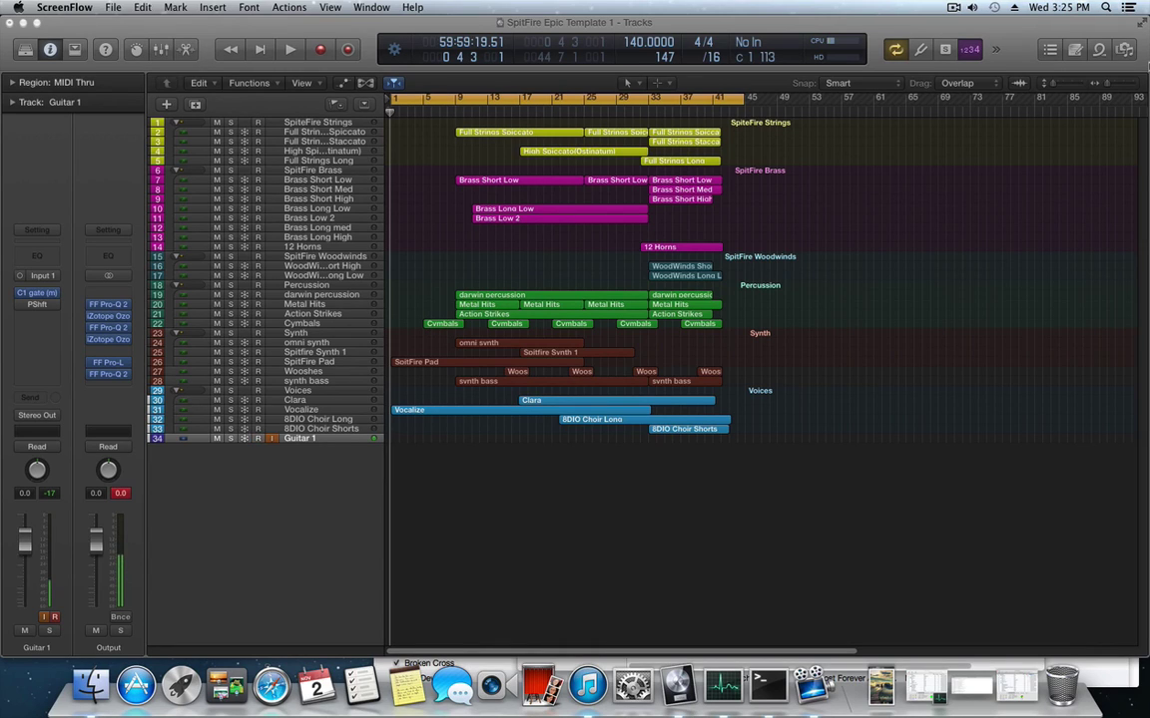
# Arm track 34, Guitar 1, for recording
pyautogui.click(257, 438)
# Select the Full Strings Spiccato track, then open and close its FF Pro-Q 2 EQ insert to check it
pyautogui.click(299, 131)
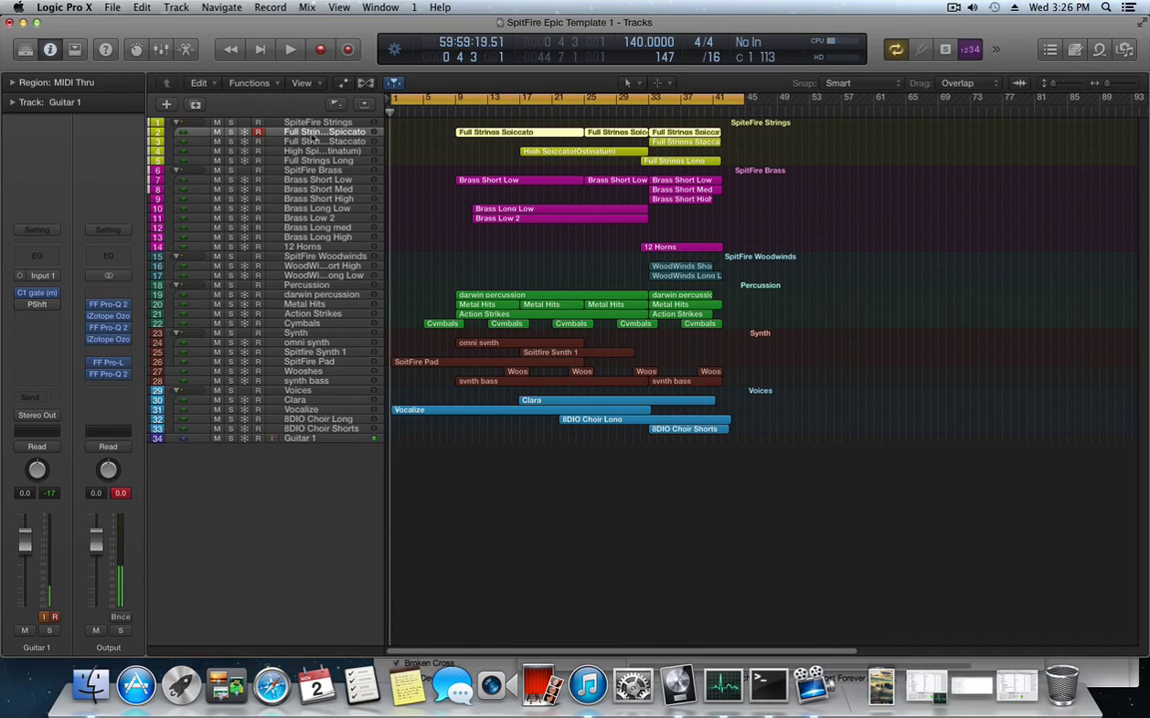
pyautogui.click(38, 321)
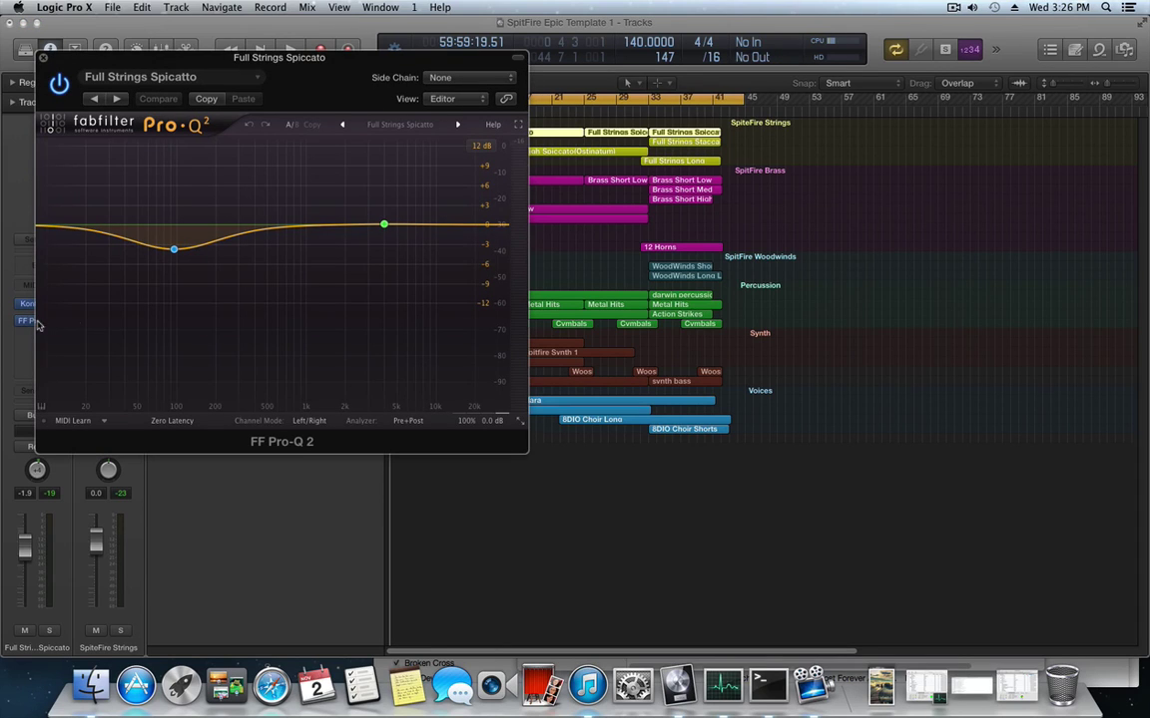
pyautogui.click(34, 56)
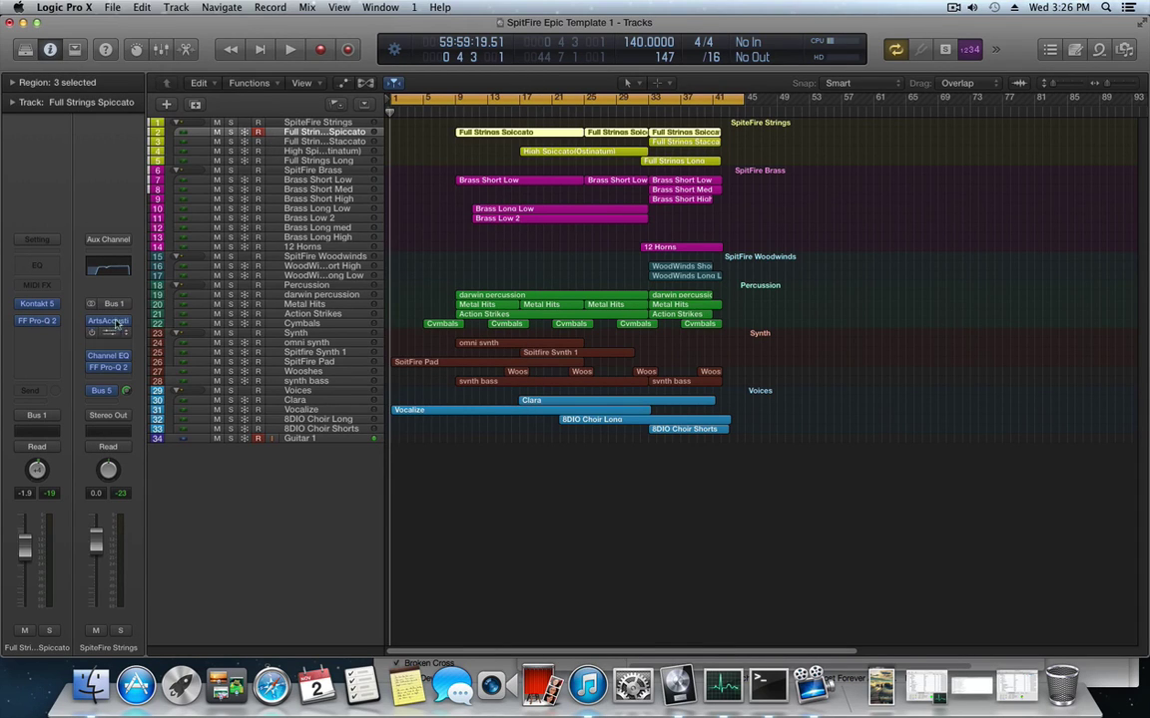
pyautogui.moveTo(124, 367)
# Select the SpitFire Woodwinds track
pyautogui.click(289, 256)
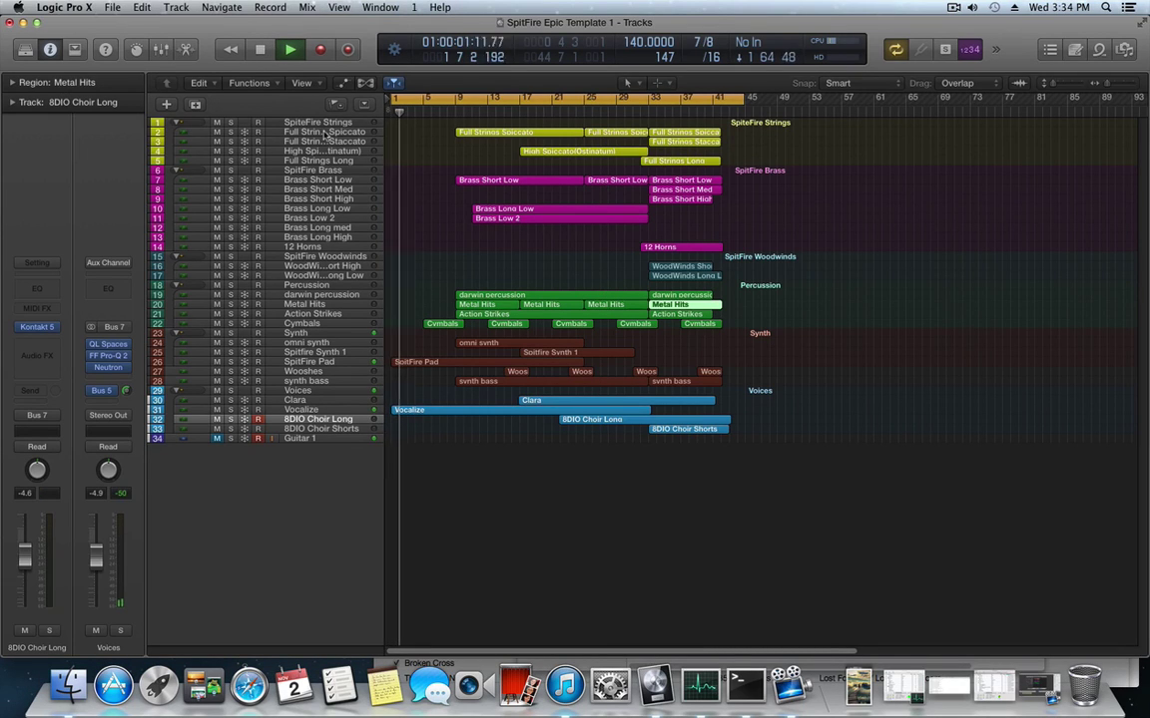
pyautogui.click(304, 361)
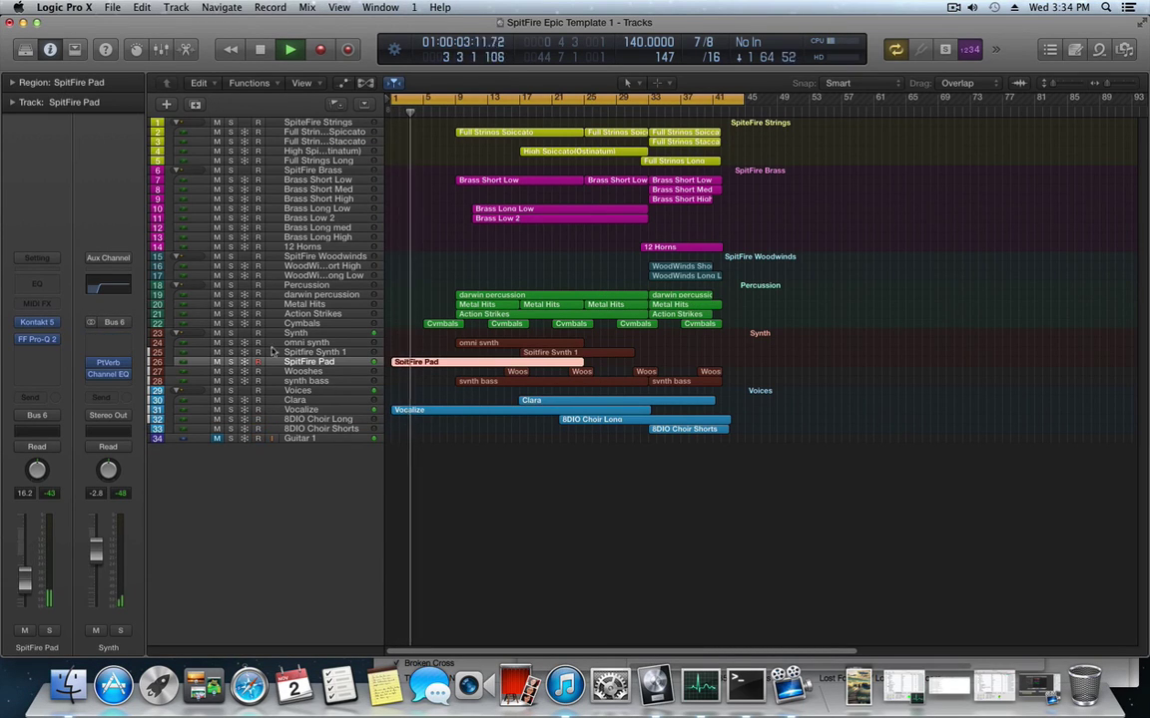
pyautogui.click(36, 325)
pyautogui.moveTo(187, 30); pyautogui.dragTo(268, 28)
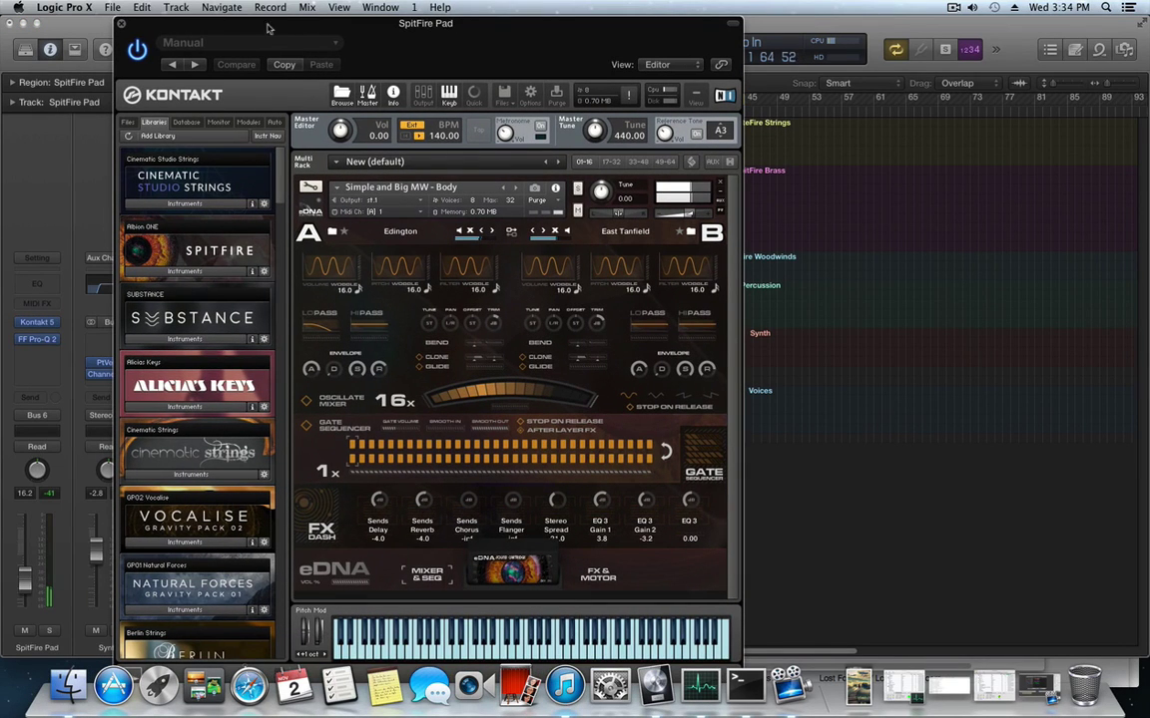
pyautogui.click(120, 22)
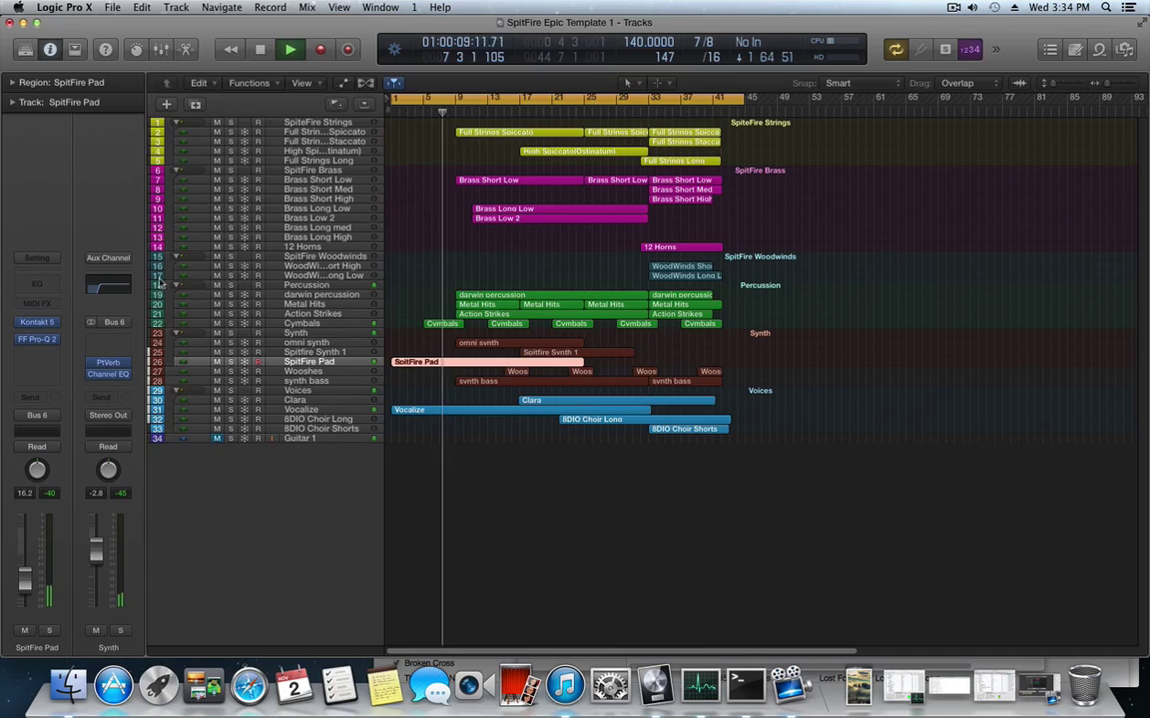
pyautogui.click(36, 339)
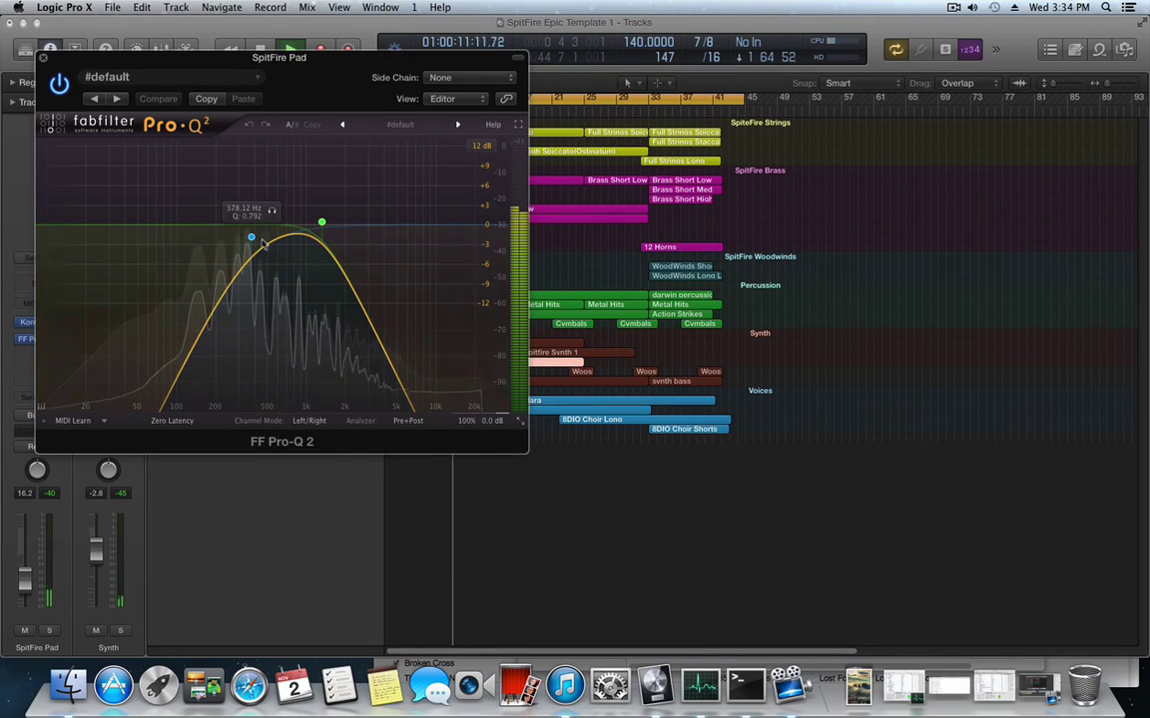
pyautogui.click(42, 60)
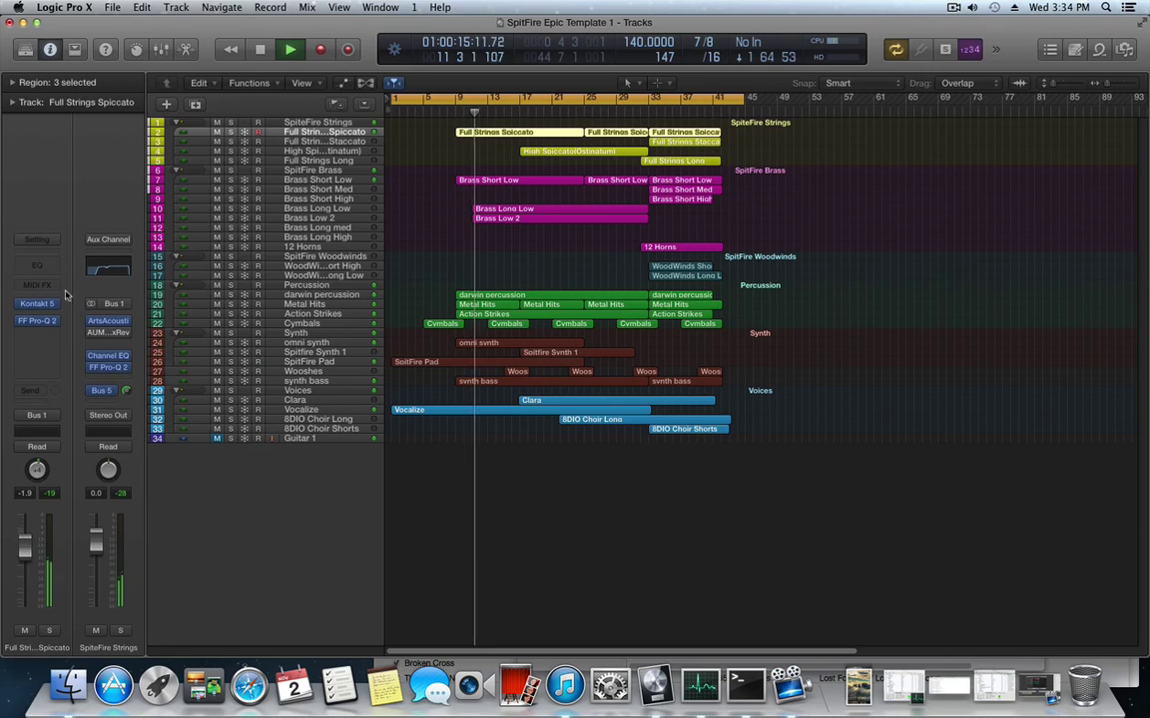
# Review the Kontakt instruments on the Full Strings Spiccato and High Spiccato (Ostinatum) tracks
pyautogui.click(34, 303)
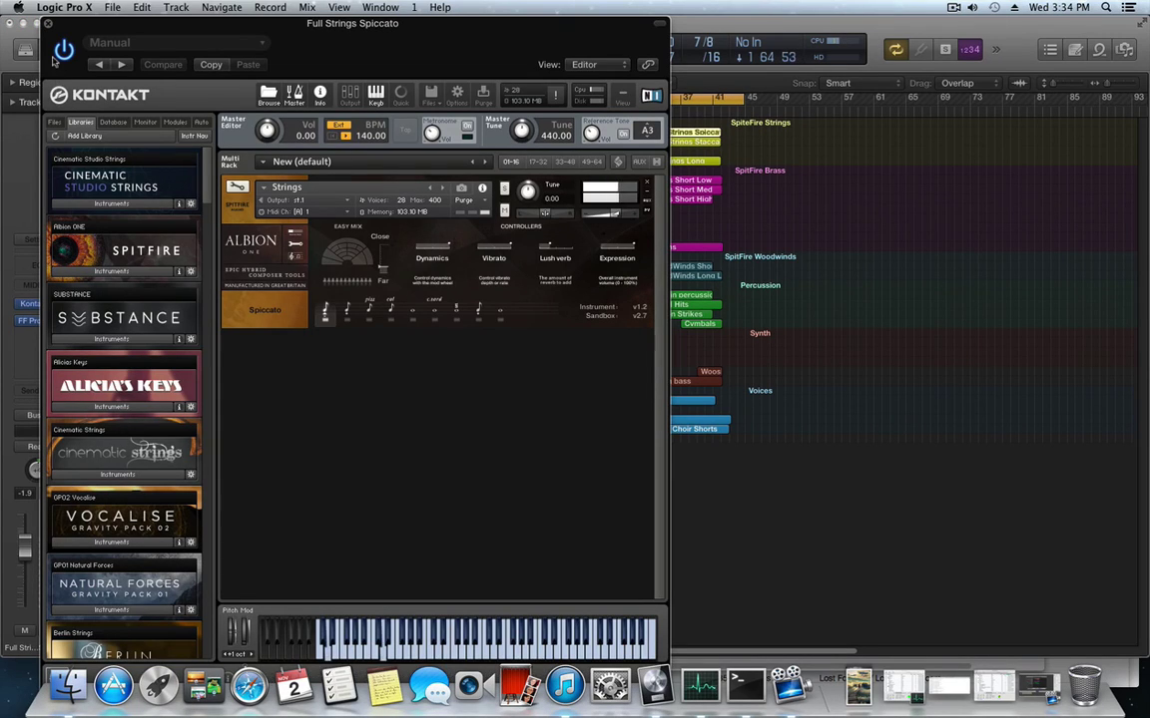
pyautogui.click(46, 23)
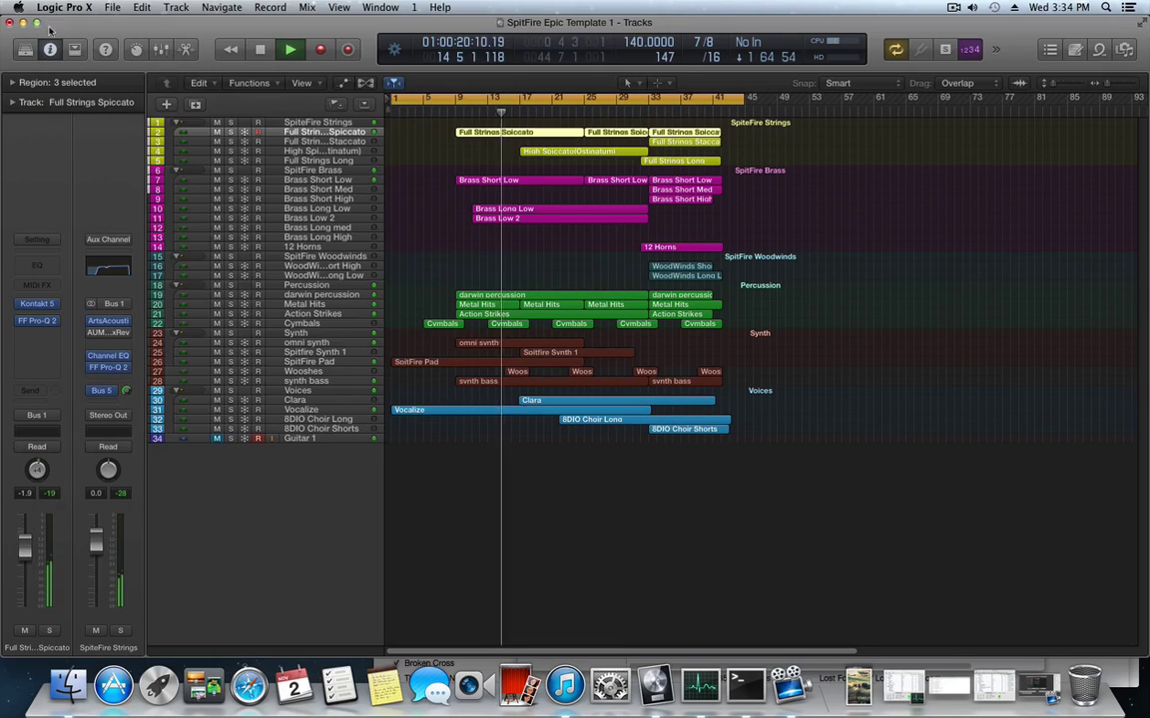
pyautogui.click(299, 151)
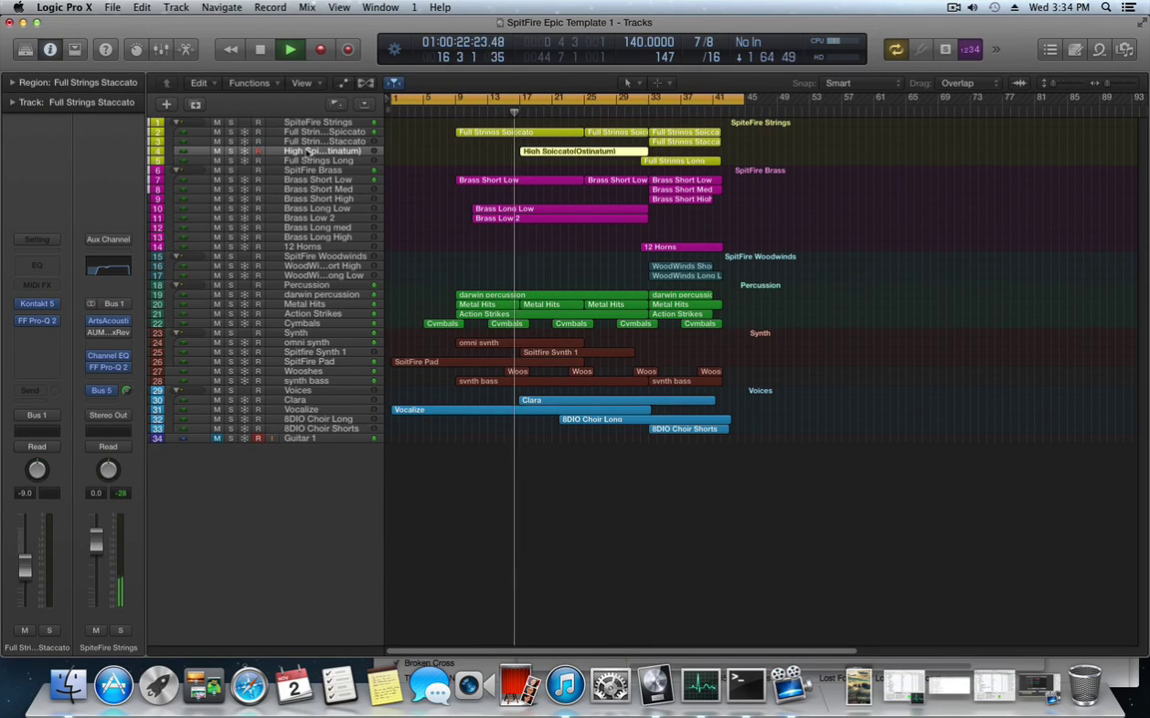
pyautogui.click(36, 303)
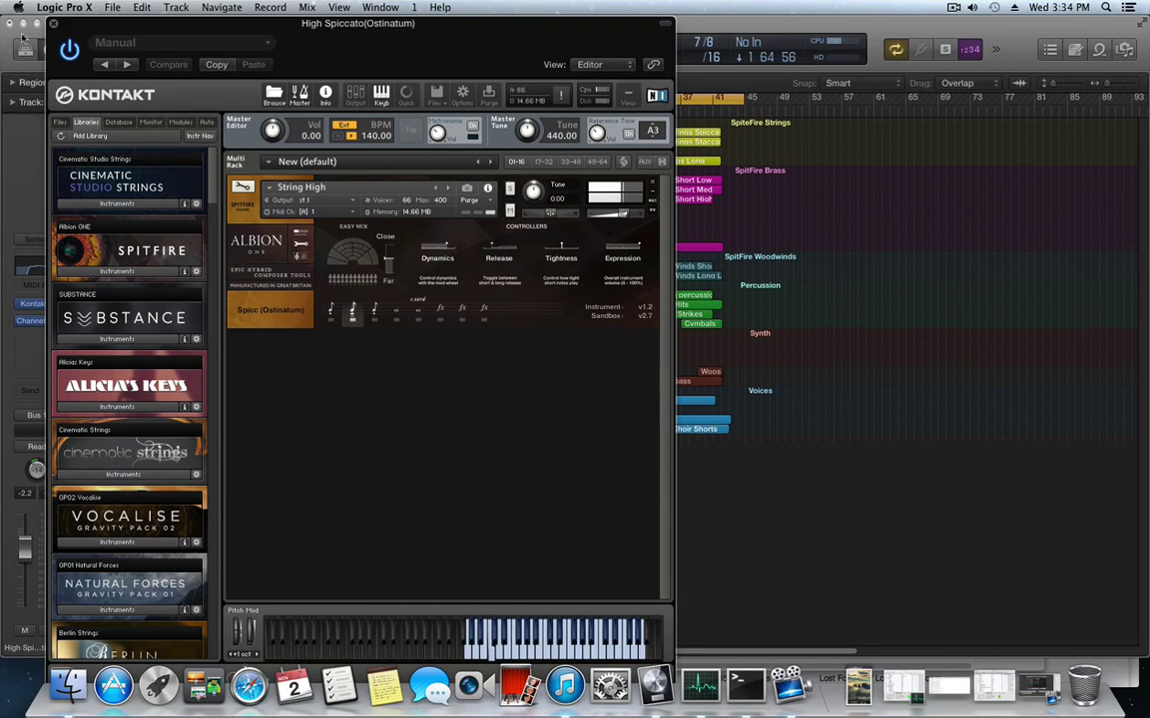
pyautogui.click(52, 22)
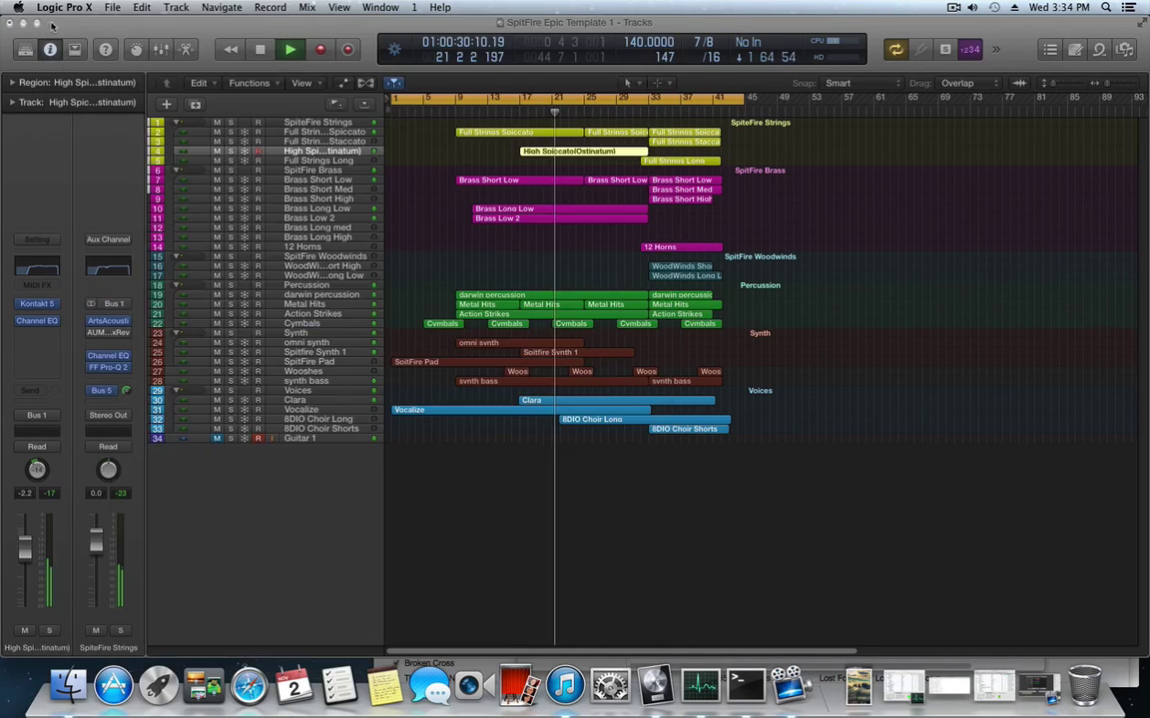
# Review the Kontakt instruments on the Brass Long Low and Brass Short High tracks
pyautogui.click(299, 199)
pyautogui.click(300, 208)
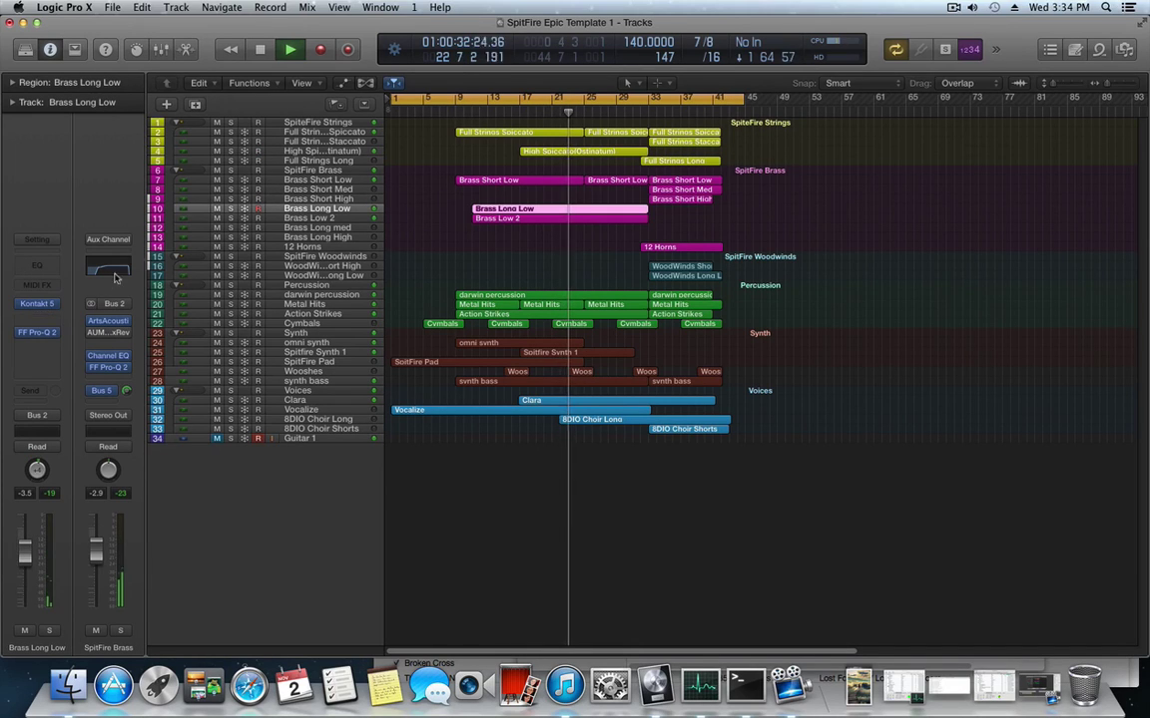
pyautogui.click(39, 305)
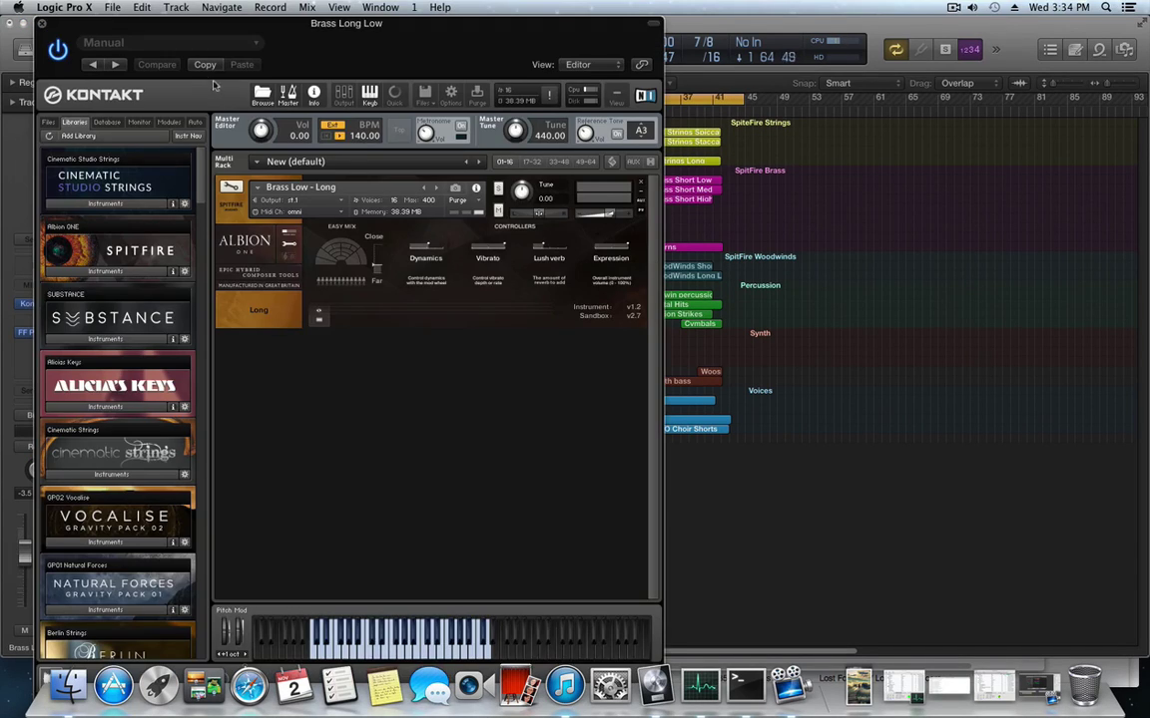
pyautogui.click(41, 24)
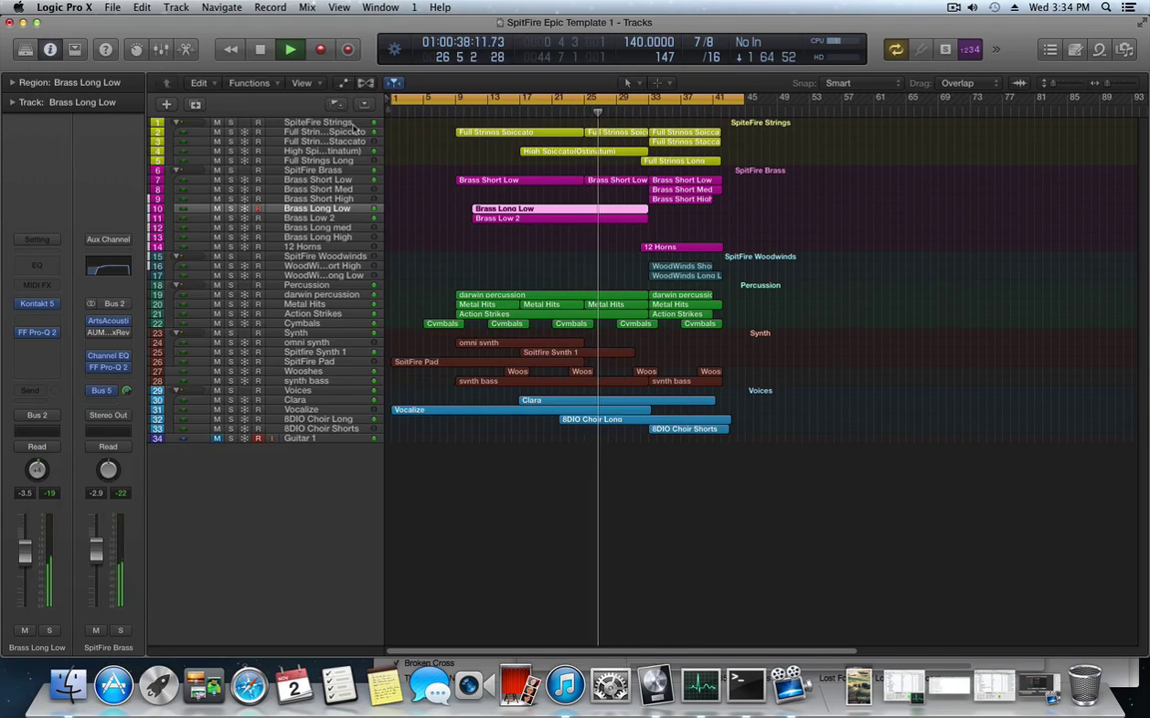
pyautogui.click(322, 199)
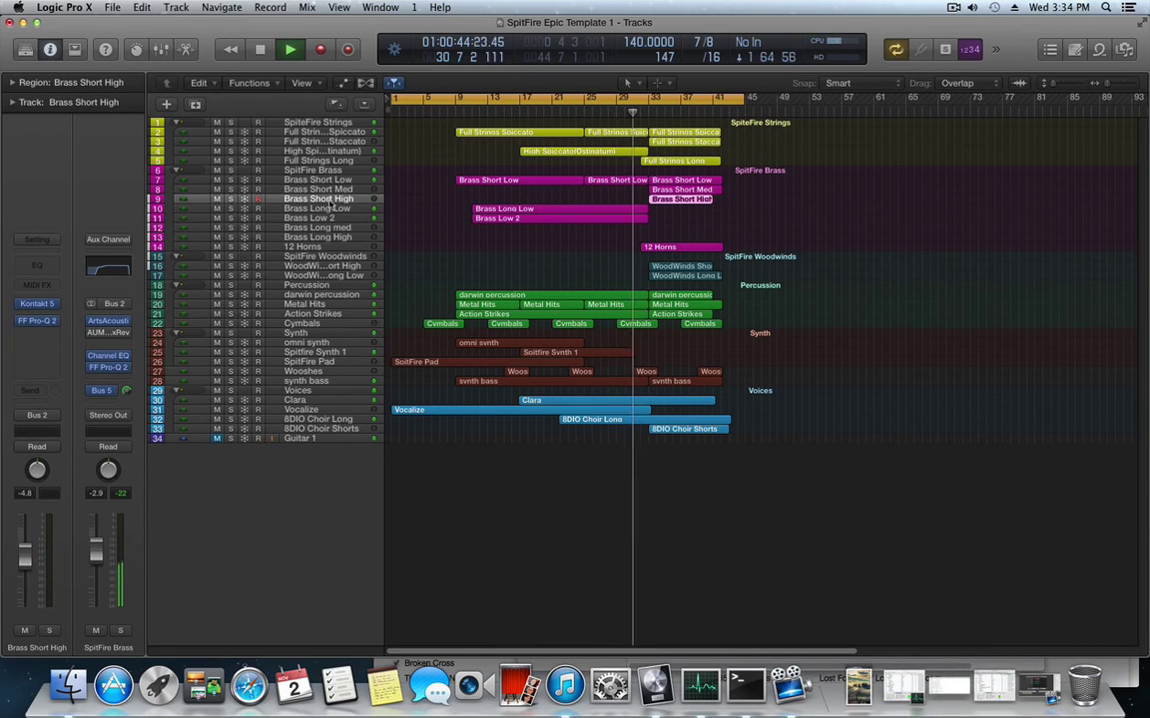
pyautogui.click(40, 304)
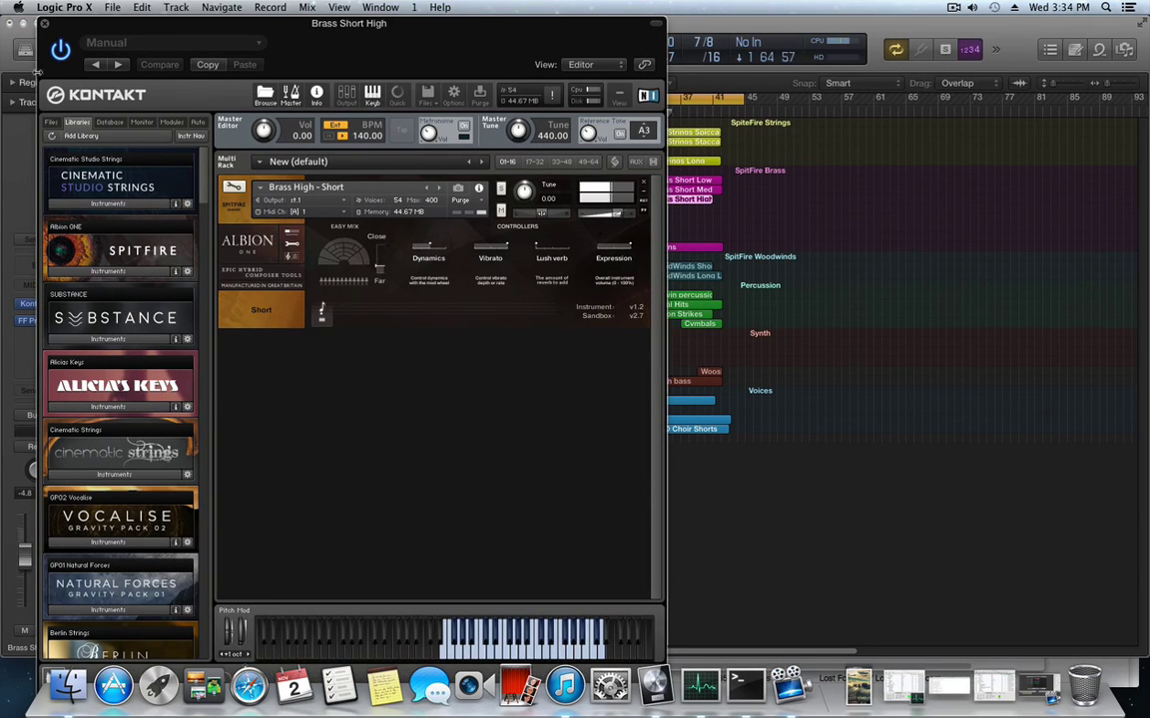
pyautogui.click(44, 22)
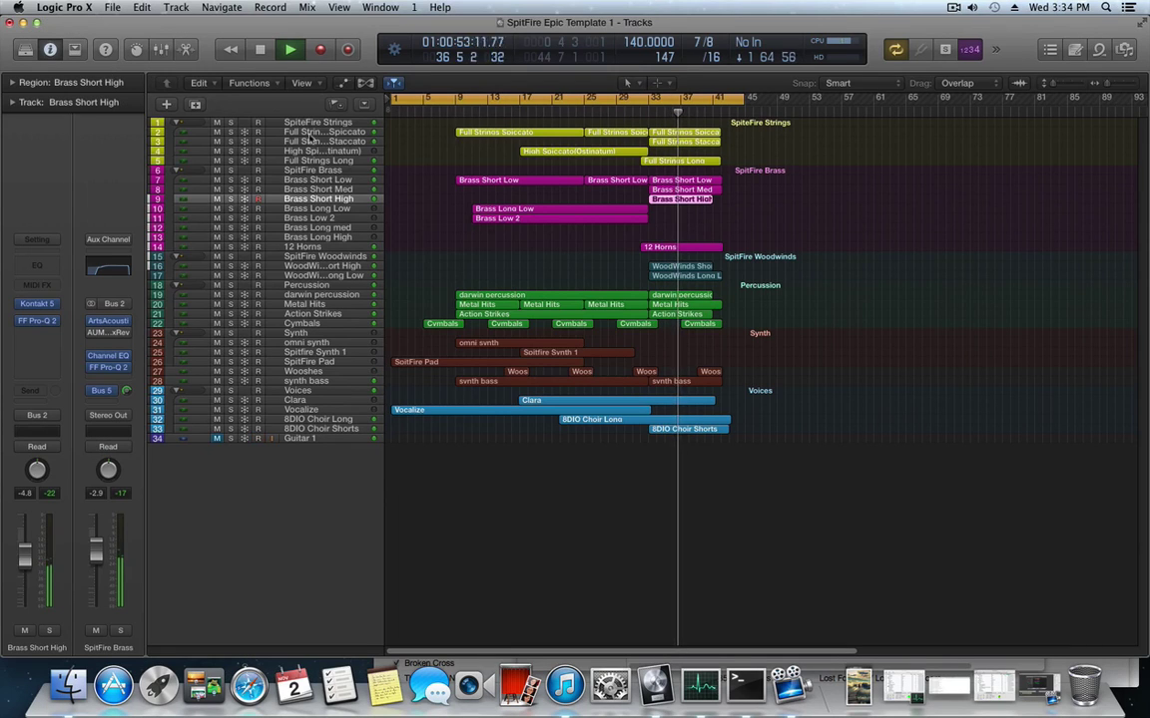
# Select Full Strings Long, review its Kontakt instrument, then close the window
pyautogui.click(319, 160)
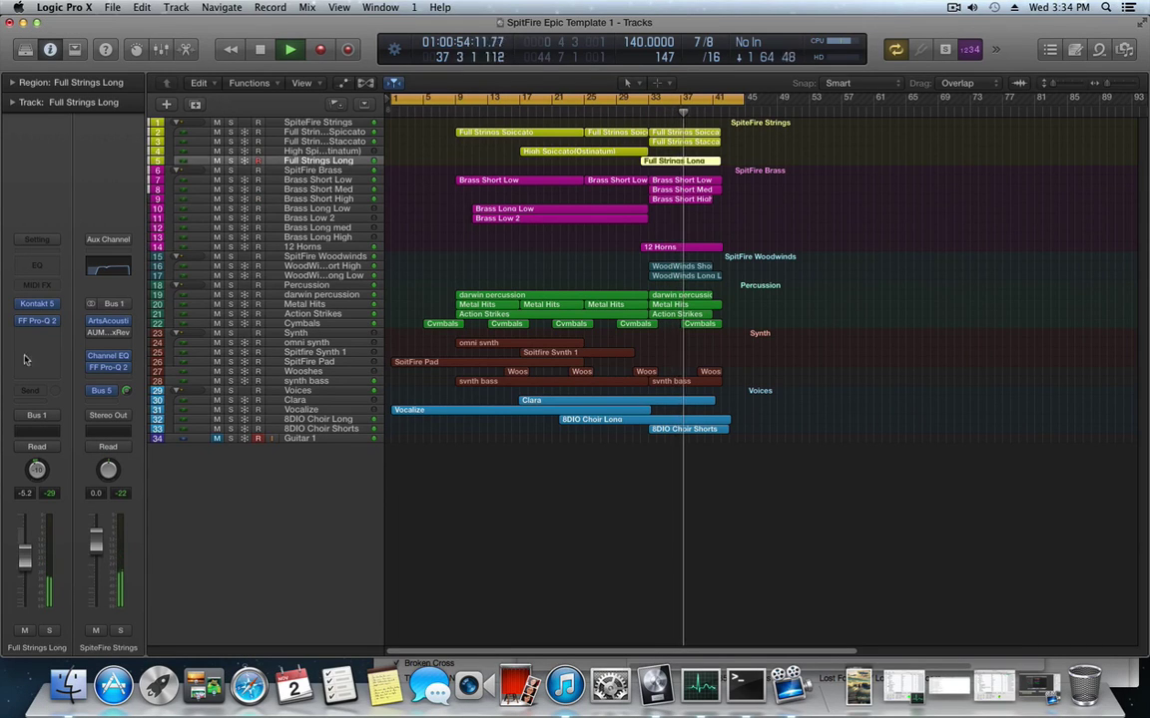
pyautogui.click(36, 305)
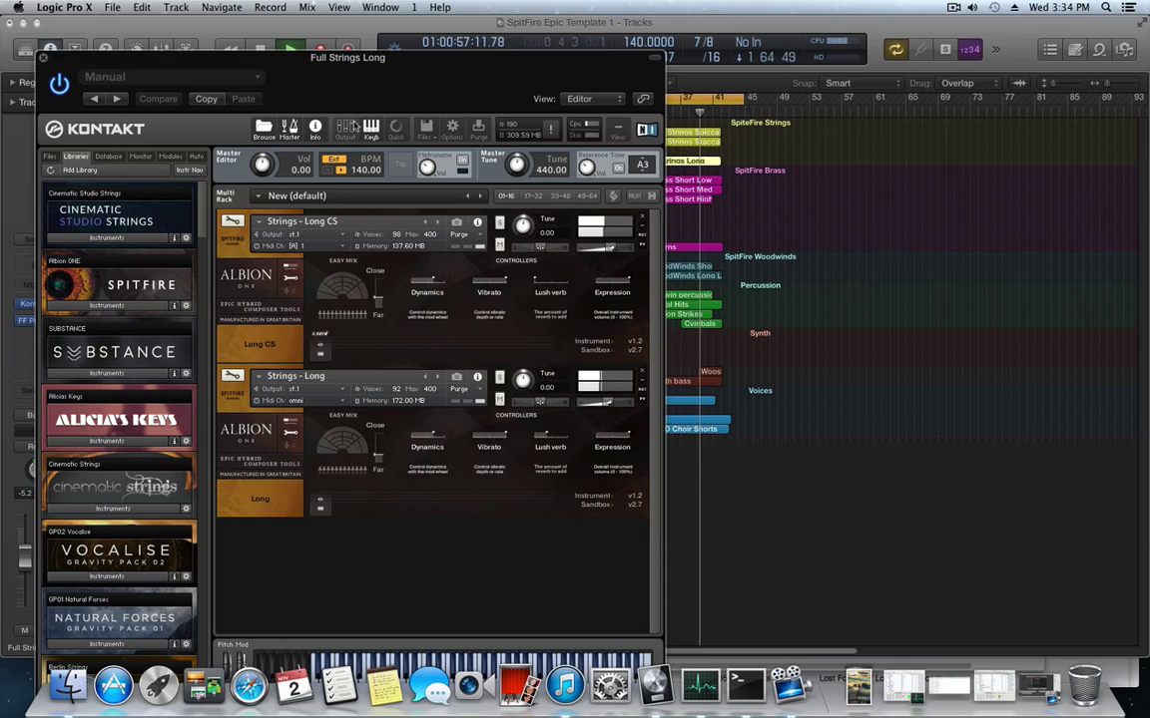
pyautogui.moveTo(352, 57); pyautogui.dragTo(369, 23)
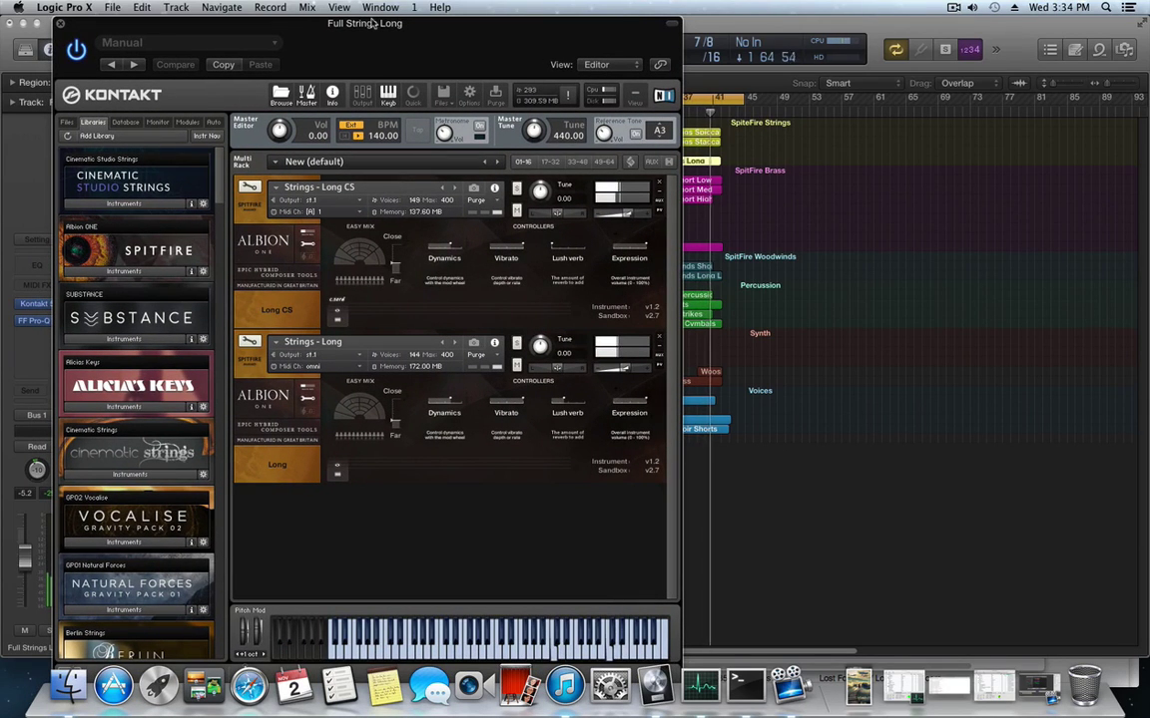
pyautogui.click(59, 23)
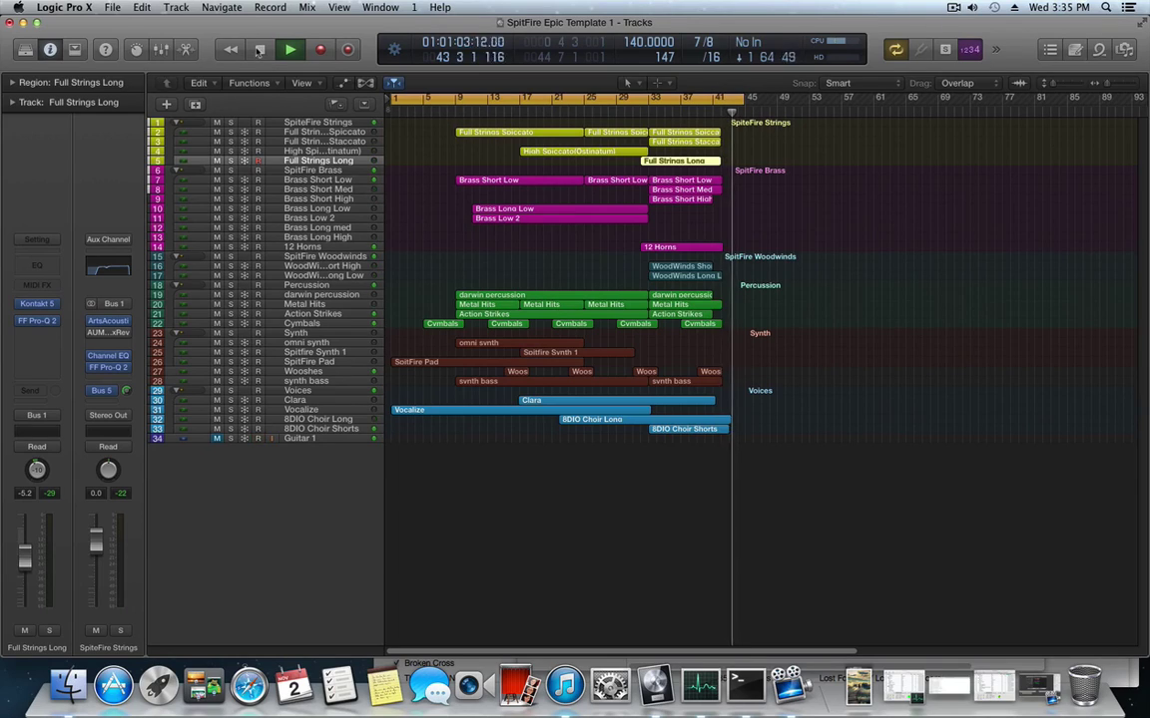
# Stop playback of the arrangement from the control bar
pyautogui.click(258, 52)
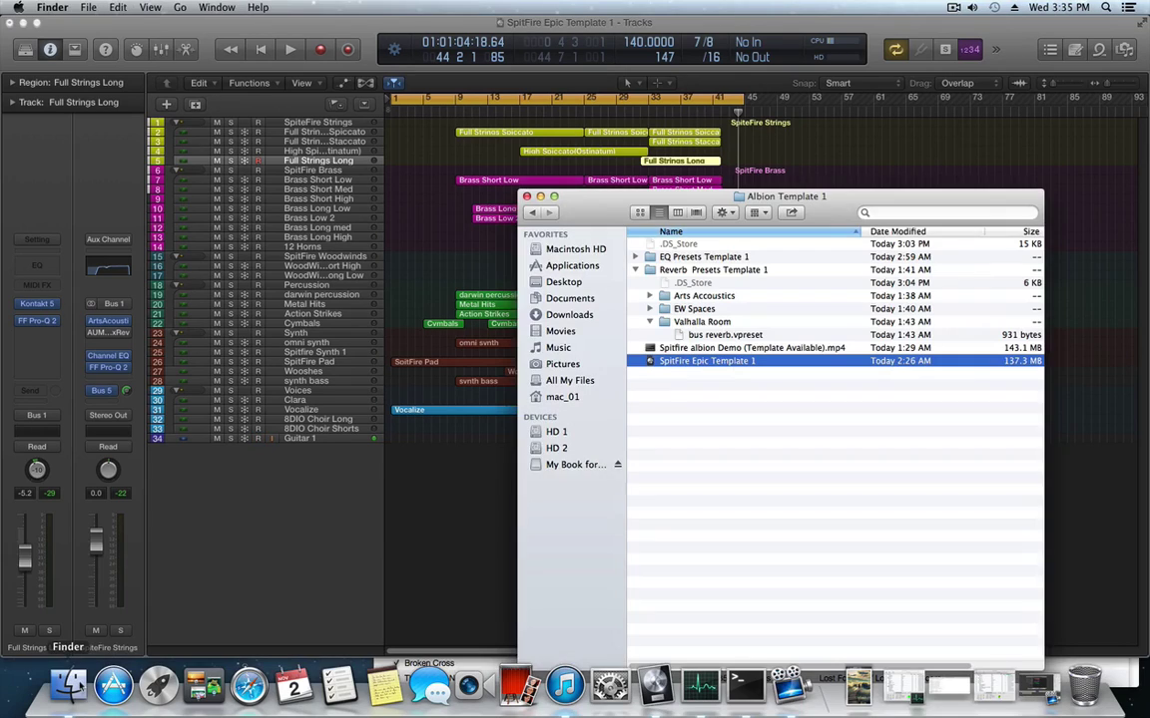
# Bring up the Albion Template 1 Finder window and collapse the Reverb Presets Template 1 folder
pyautogui.click(69, 685)
pyautogui.click(636, 270)
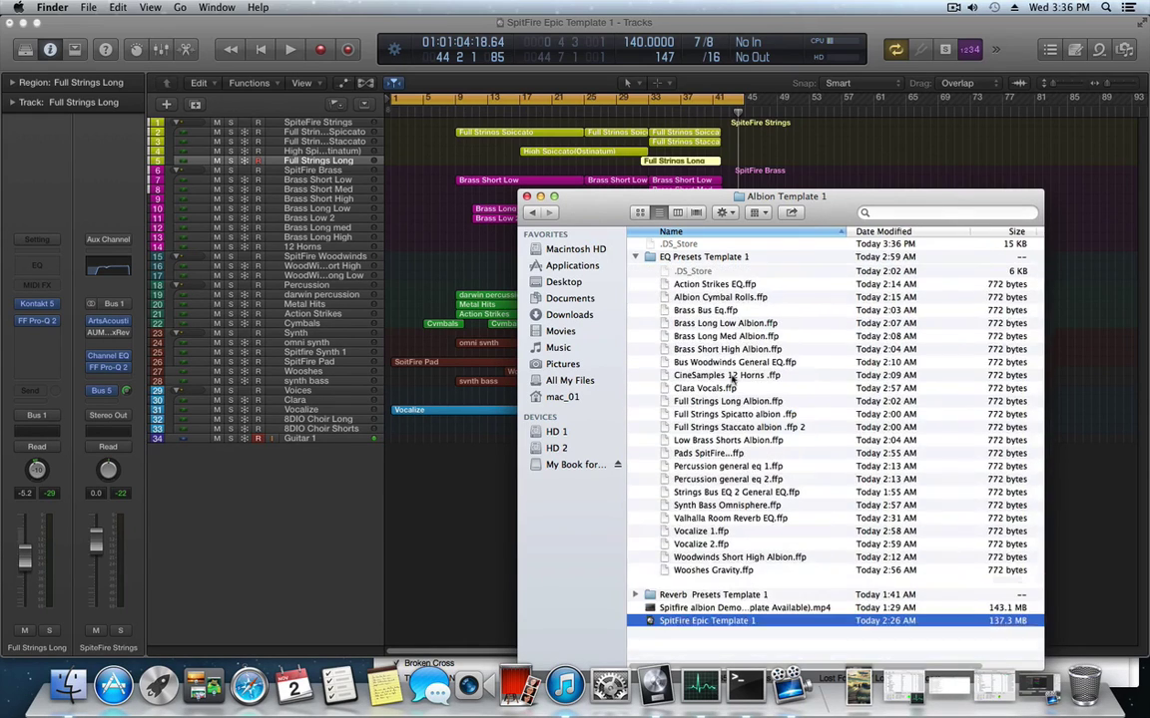
# Preview the EQ Presets Template 1 files, then expand Reverb Presets Template 1
pyautogui.click(634, 256)
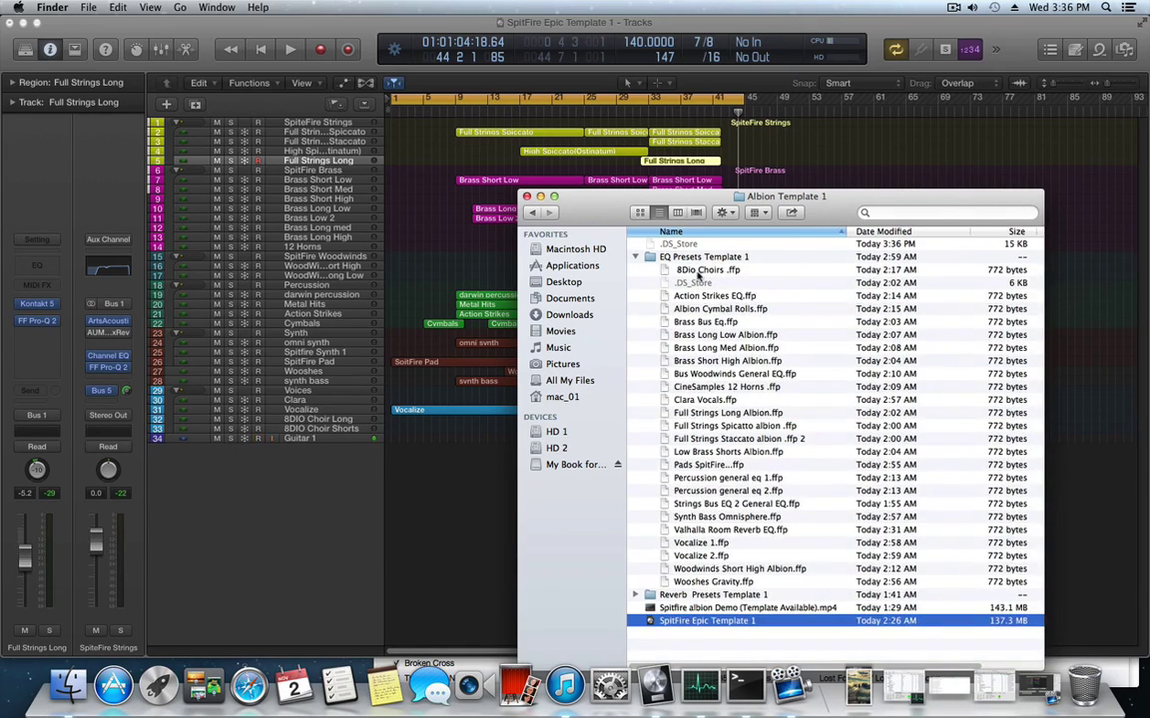
pyautogui.click(634, 256)
pyautogui.click(635, 269)
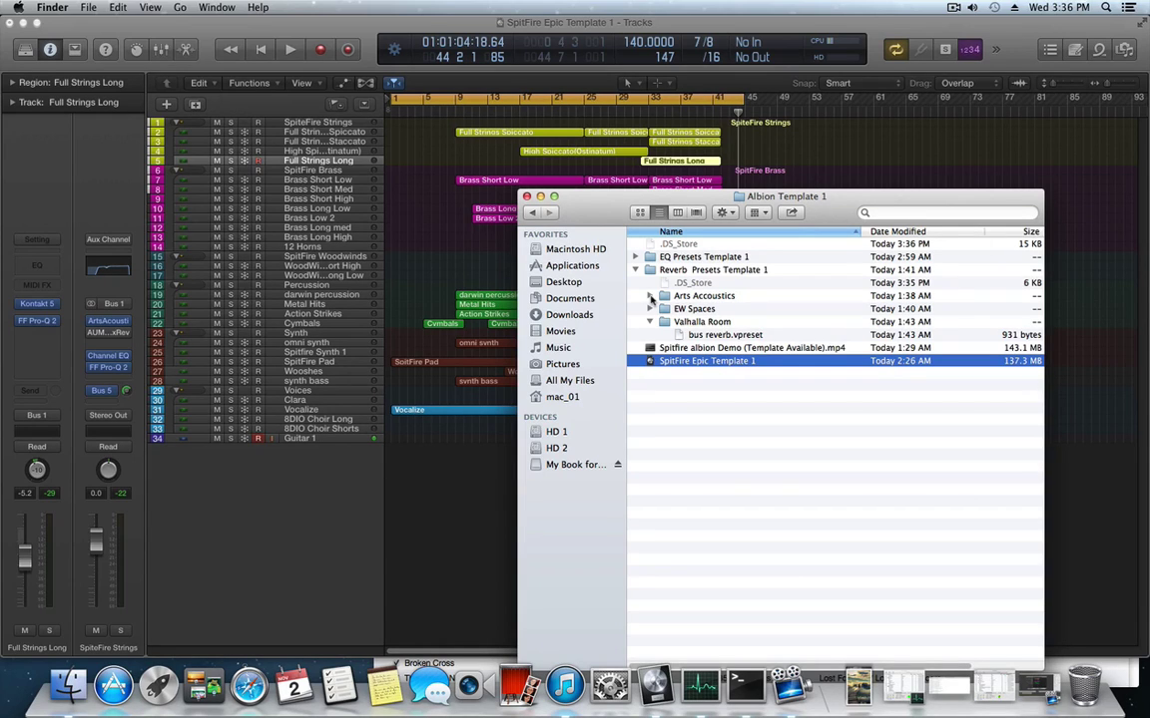
# Preview the Arts Accoustics and EW Spaces preset files, then collapse Valhalla Room
pyautogui.click(650, 296)
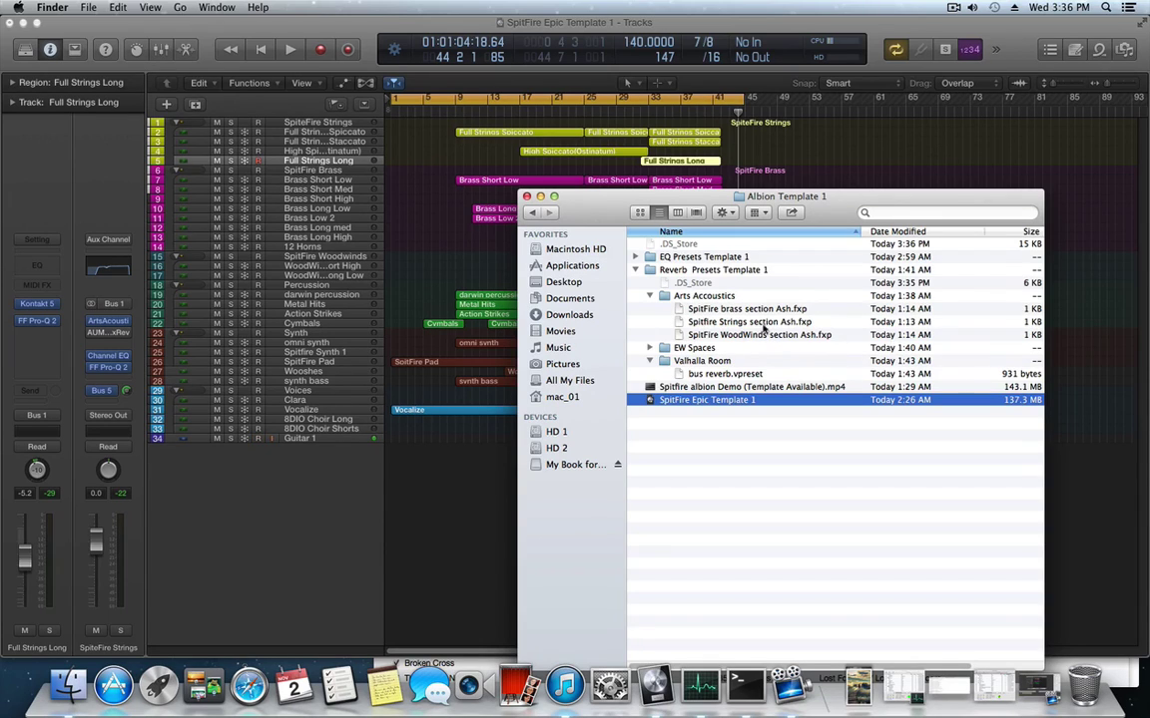
pyautogui.click(650, 296)
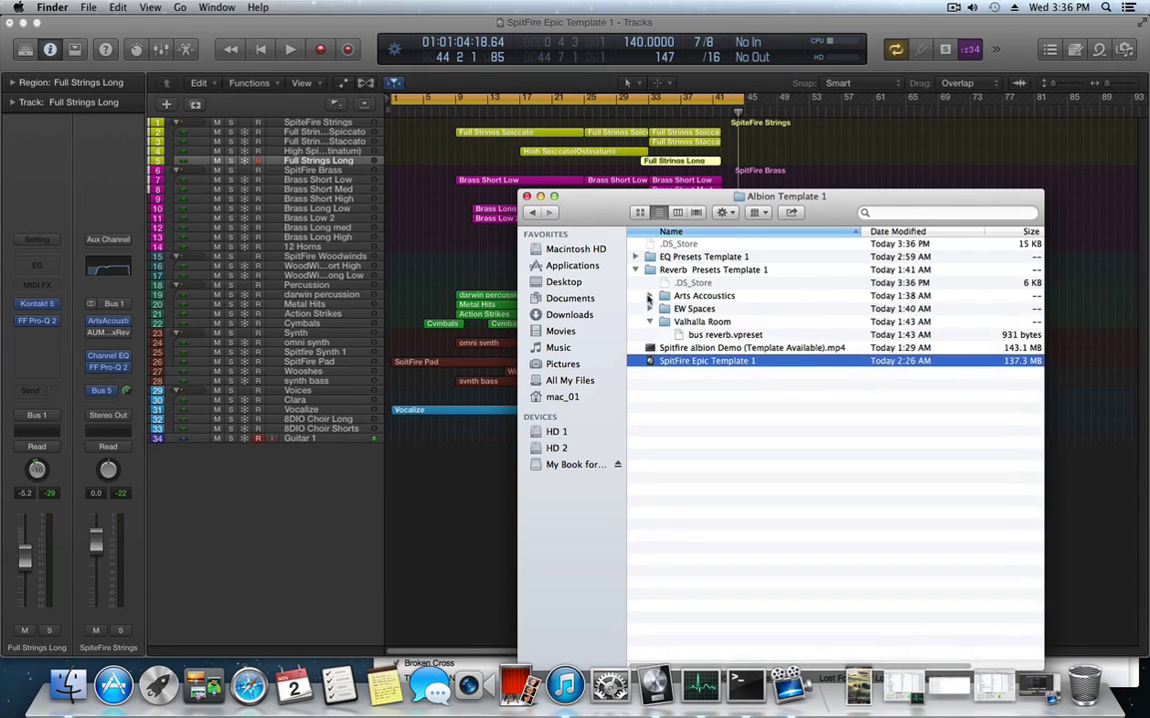
pyautogui.click(650, 309)
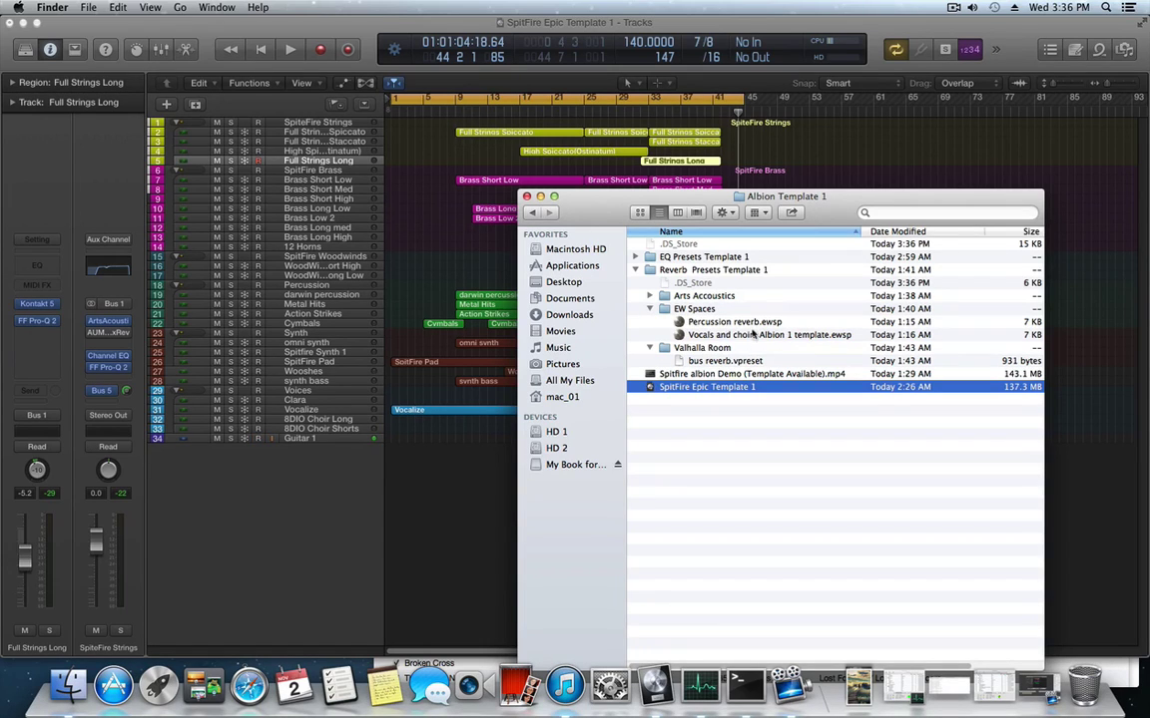
pyautogui.click(650, 309)
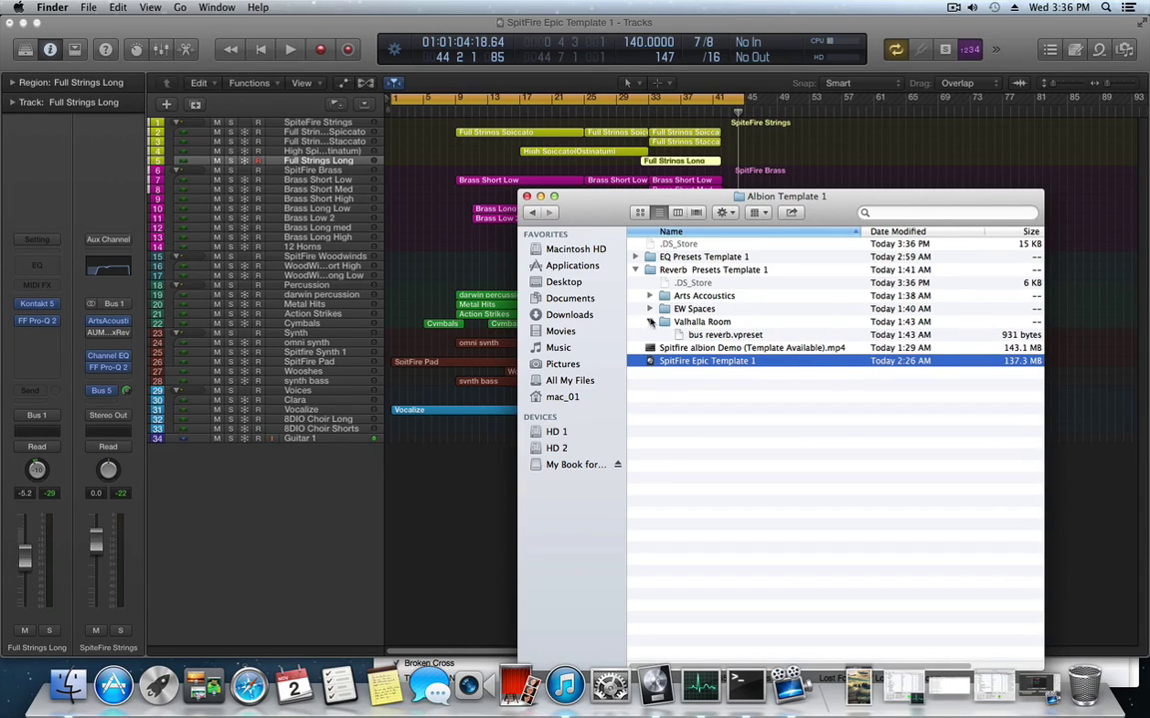
pyautogui.click(651, 322)
# Expand EQ Presets Template 1 to scan its files, then collapse it again
pyautogui.click(634, 257)
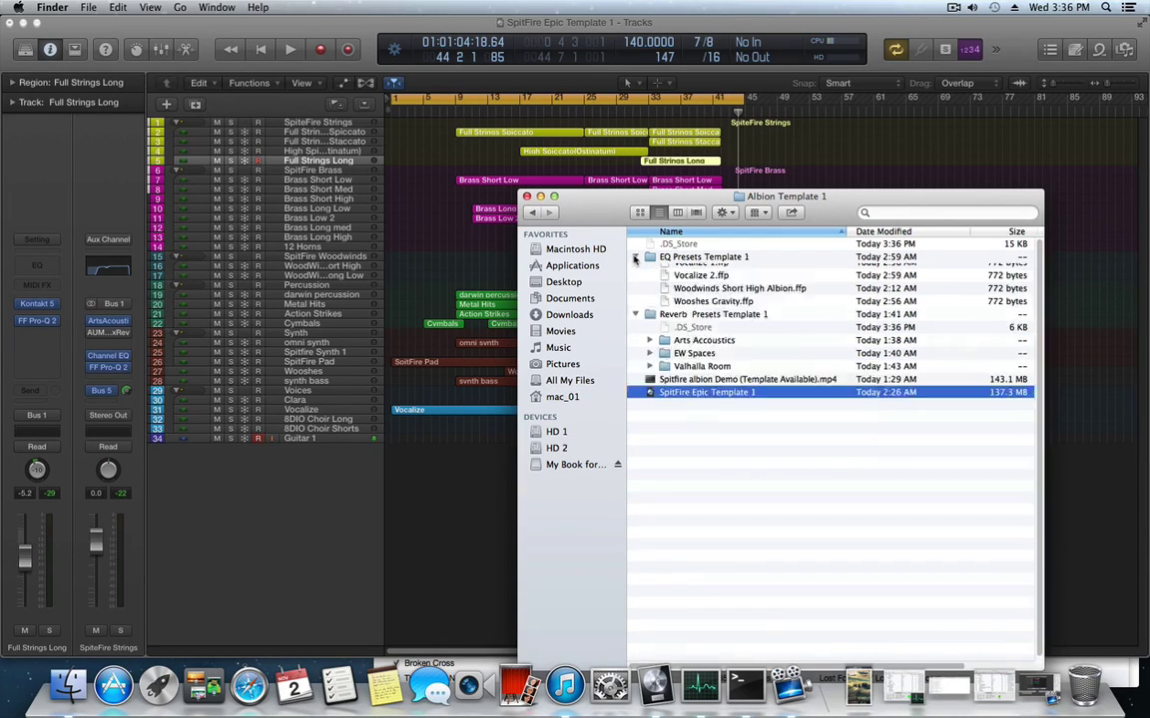
pyautogui.scroll(-1, 703, 531)
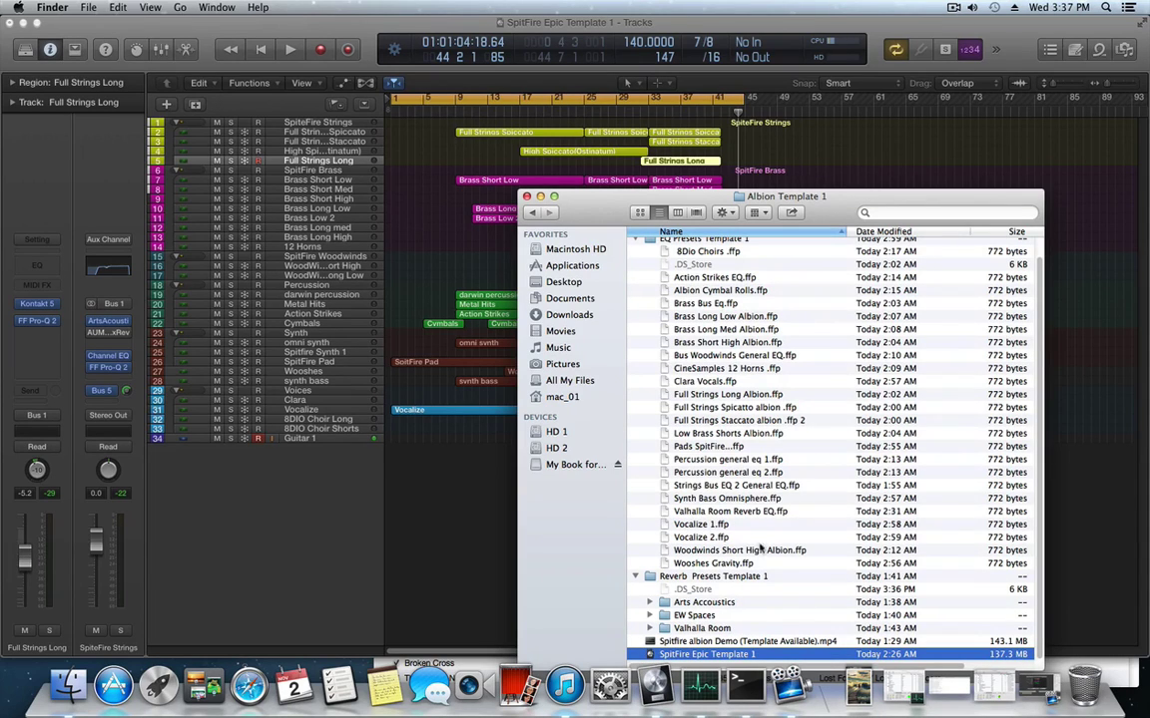
pyautogui.scroll(1, 649, 319)
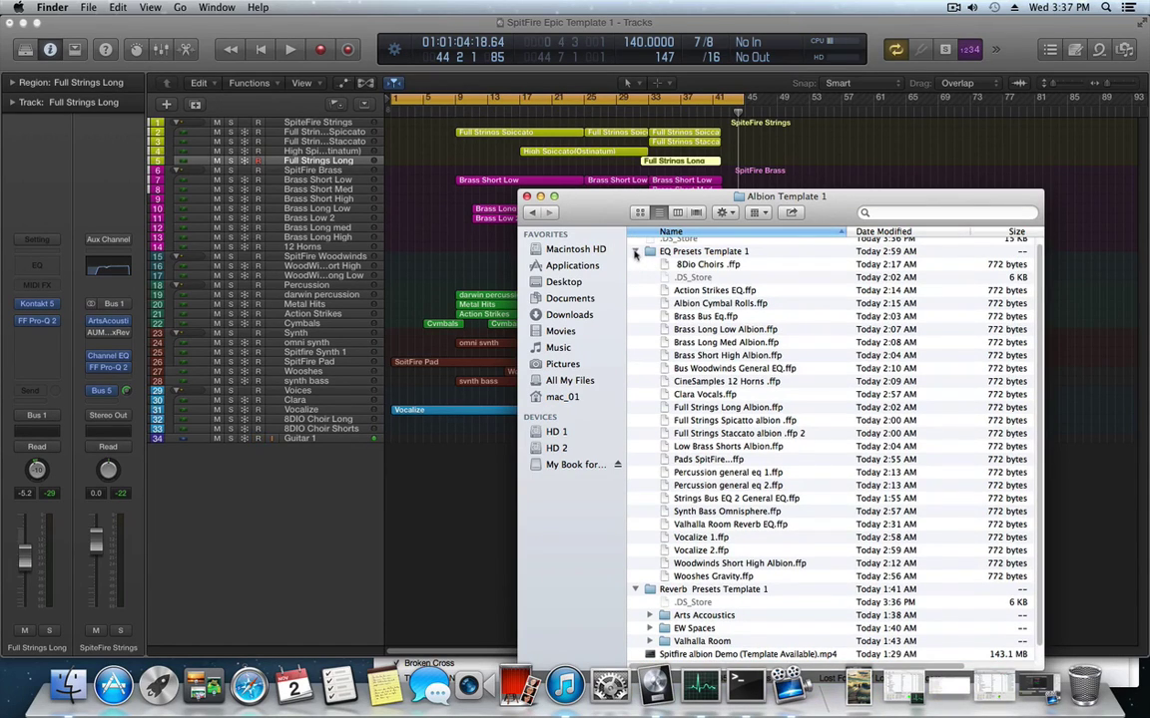
pyautogui.click(634, 253)
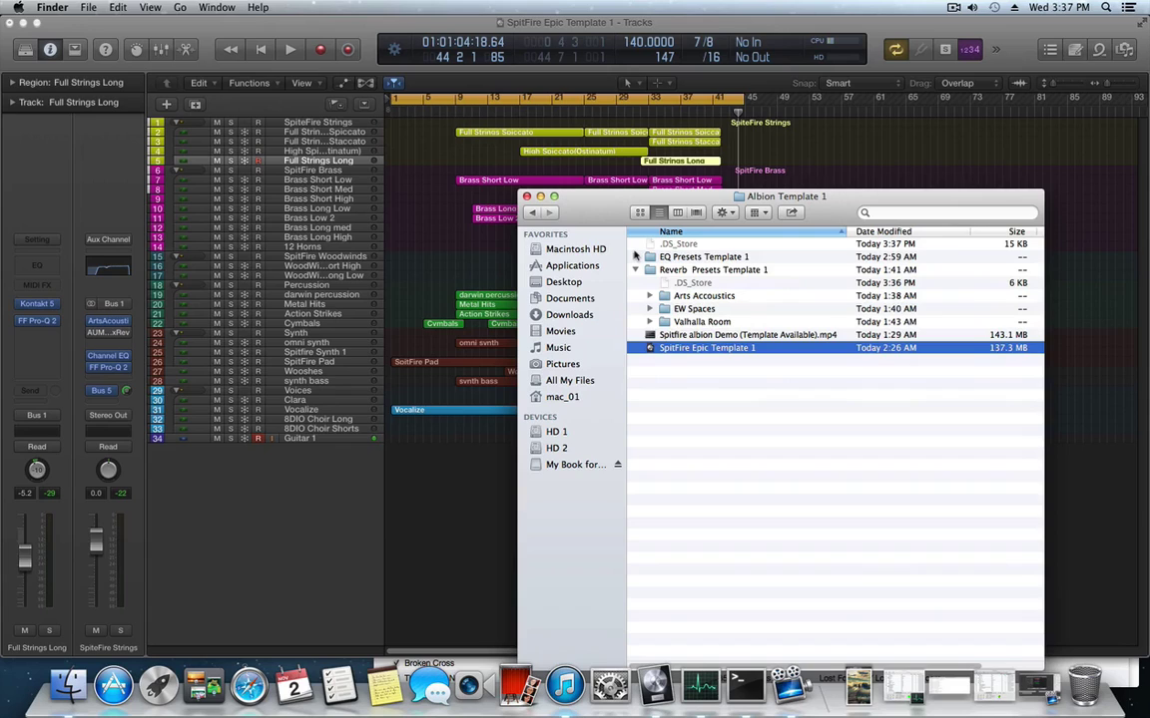